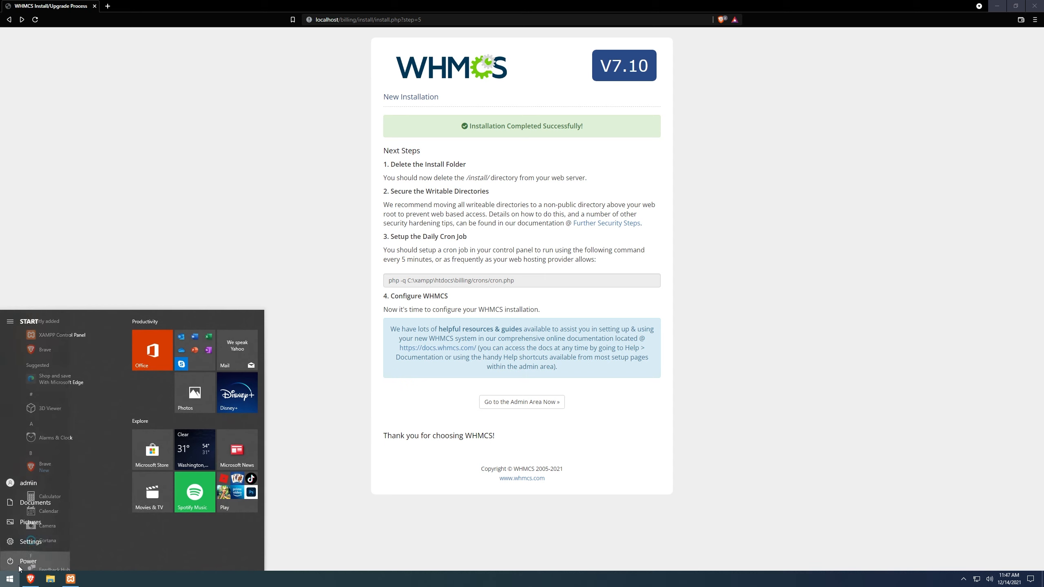
Step: Open Task Scheduler, display the Task Scheduler Library and maximize the window
type("task s")
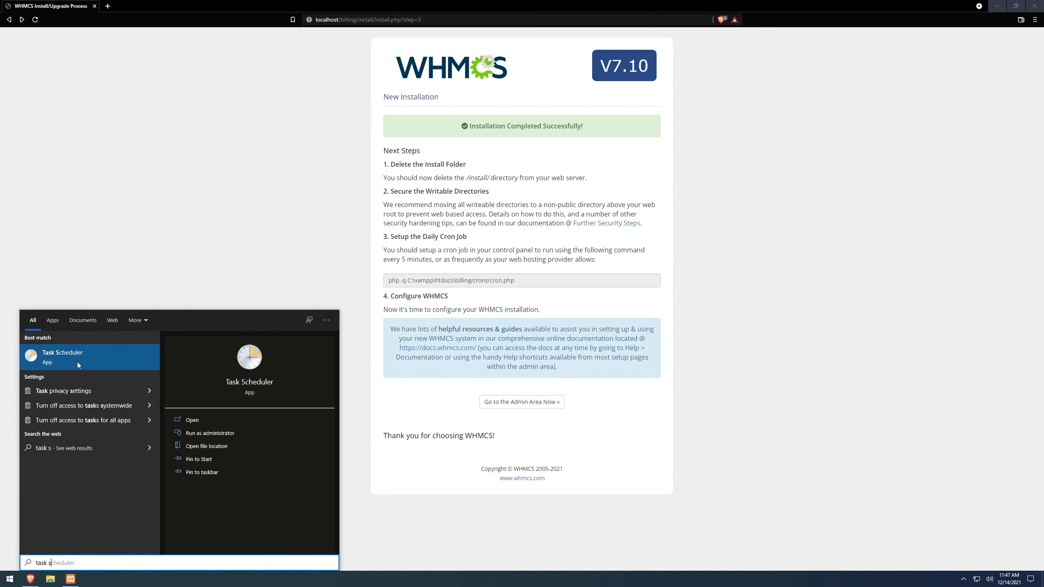
left_click(62, 362)
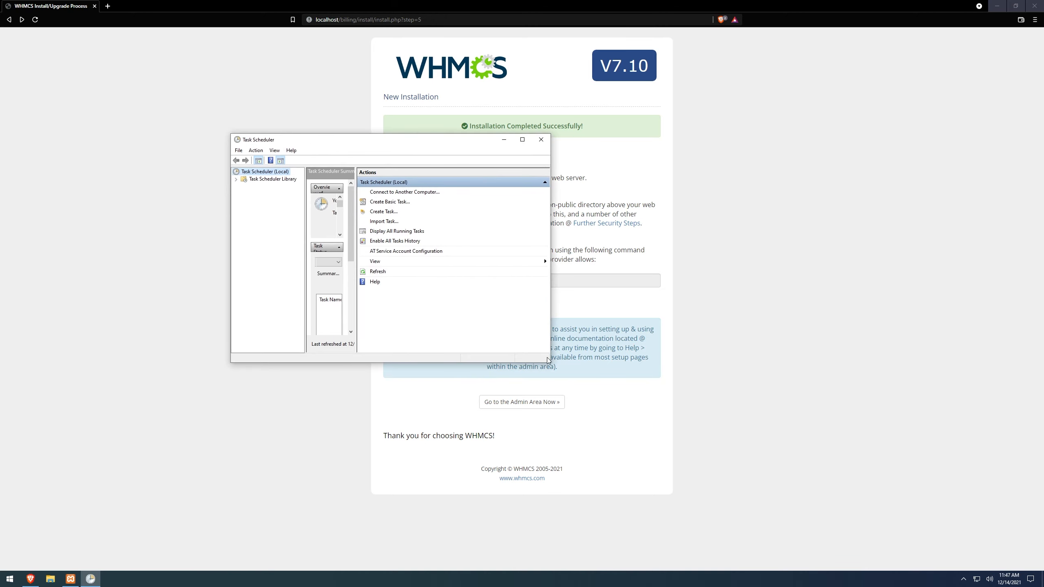
left_click_drag(551, 359, 666, 360)
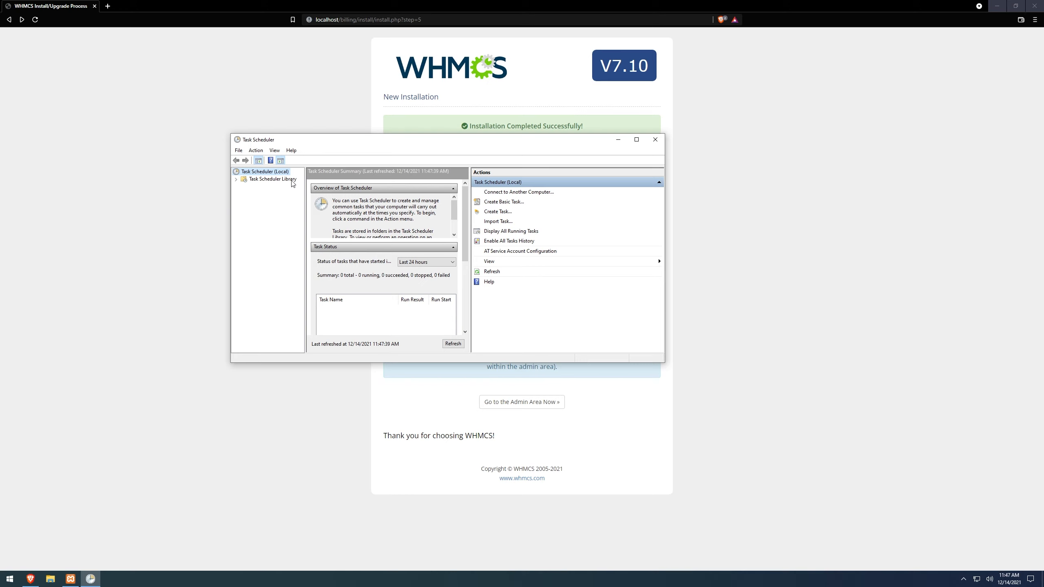
left_click(268, 182)
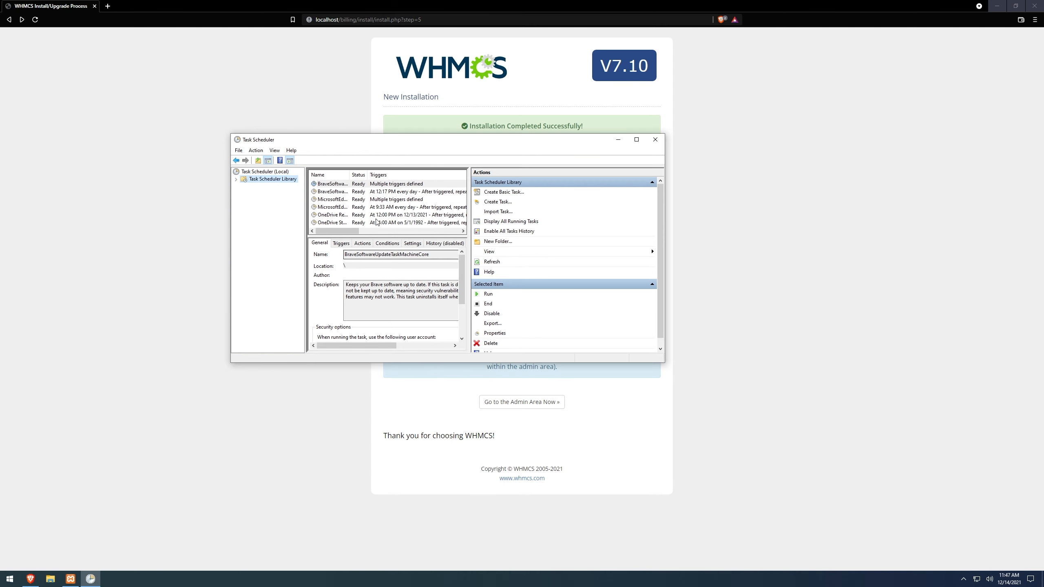
left_click(636, 139)
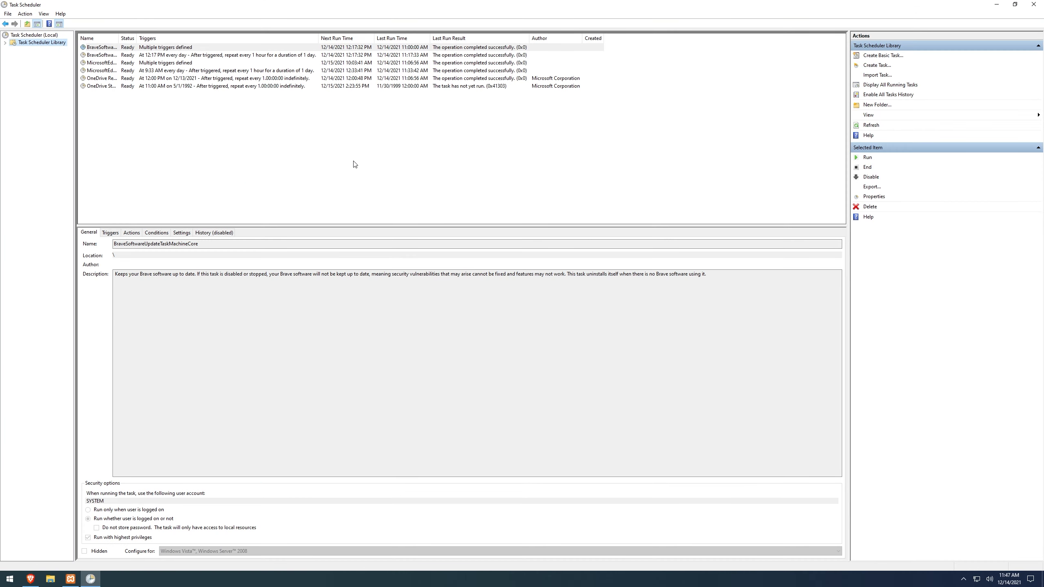
Step: Start a new task named whmcs and set it to run whether the user is logged on or not
left_click(876, 66)
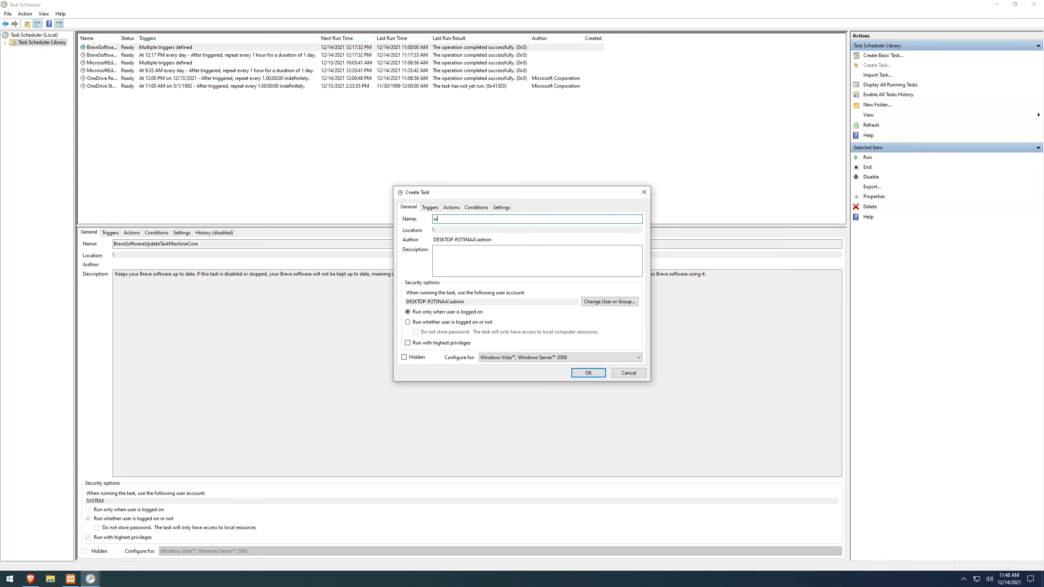
type("whmcs")
left_click(424, 323)
Step: Add a scheduled daily trigger to the whmcs task, recurring every 1 day
left_click(438, 209)
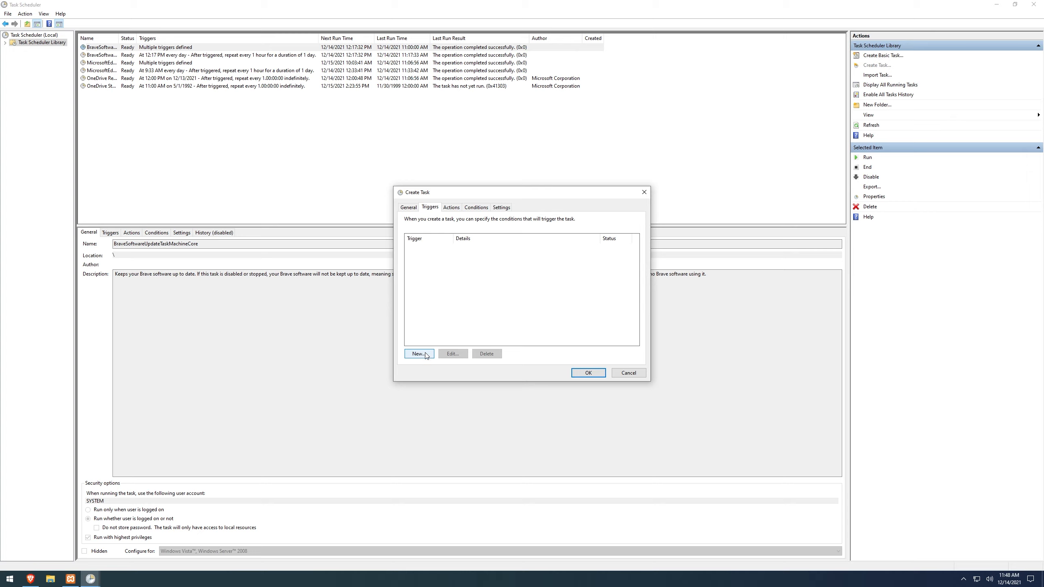
left_click(425, 354)
left_click(416, 233)
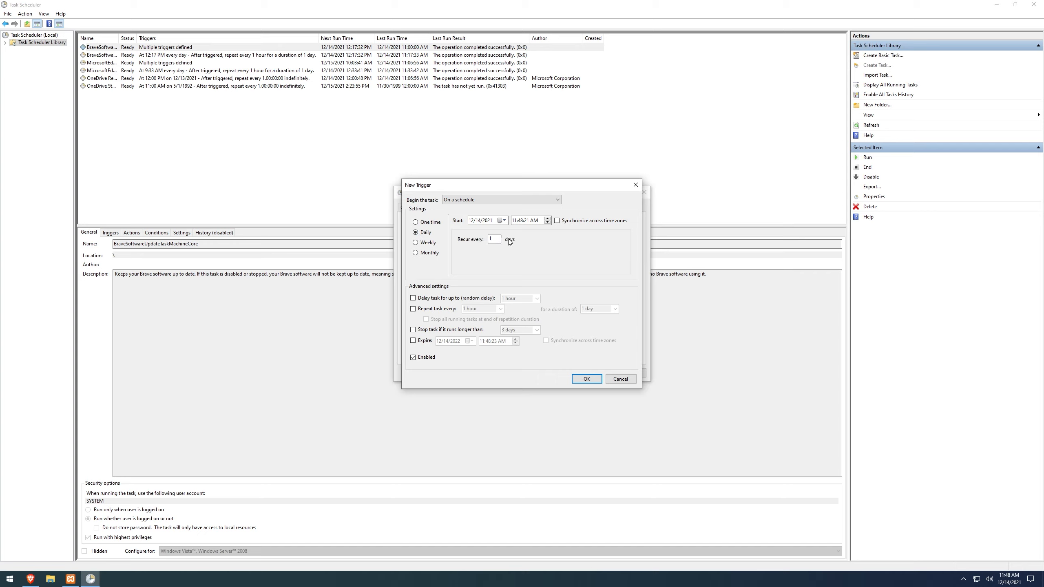
left_click(589, 378)
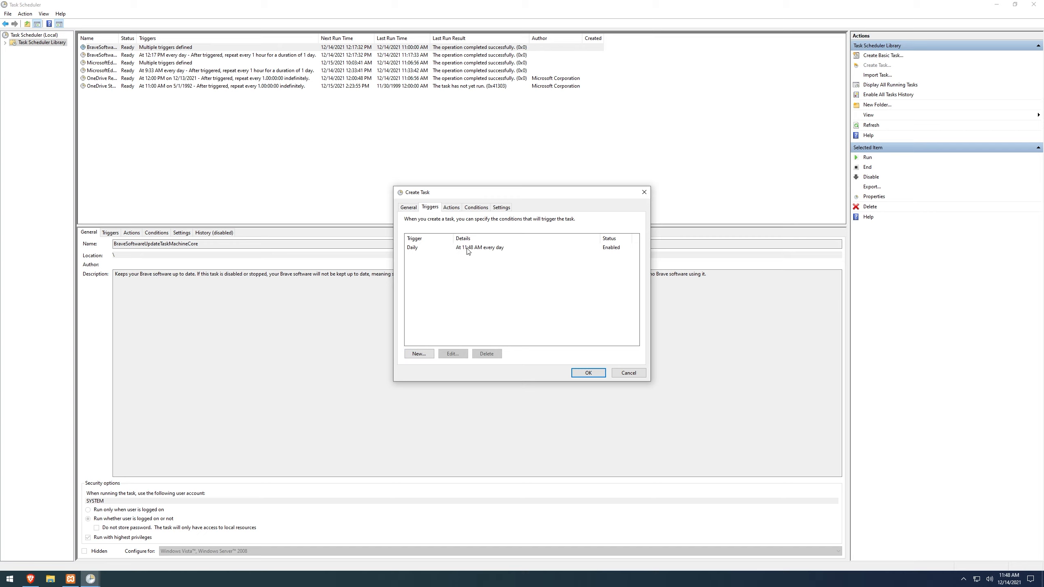
Step: Begin a new action for the whmcs task with the action type Start a program
left_click_drag(453, 199, 449, 179)
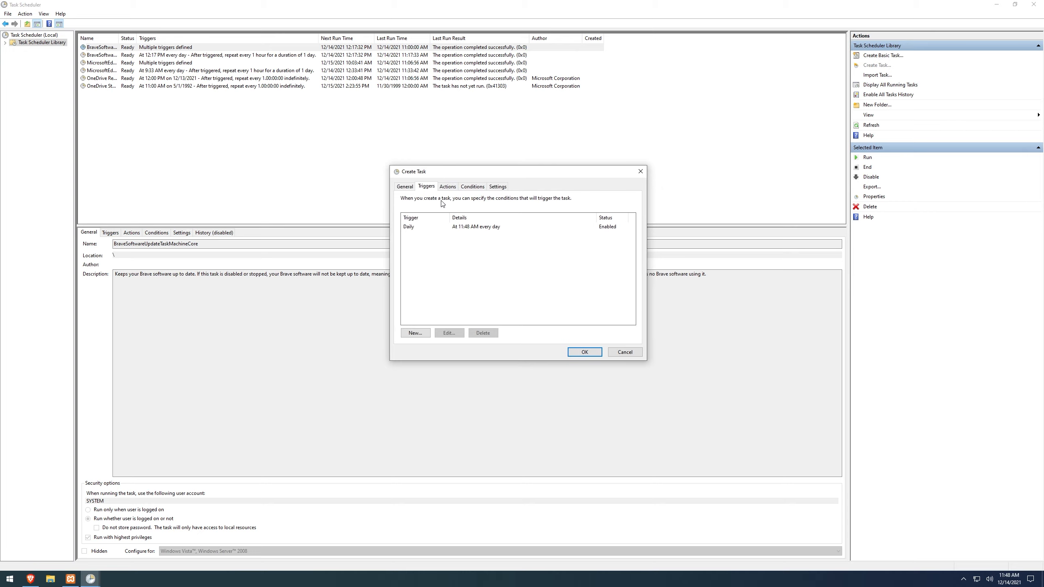
left_click(444, 189)
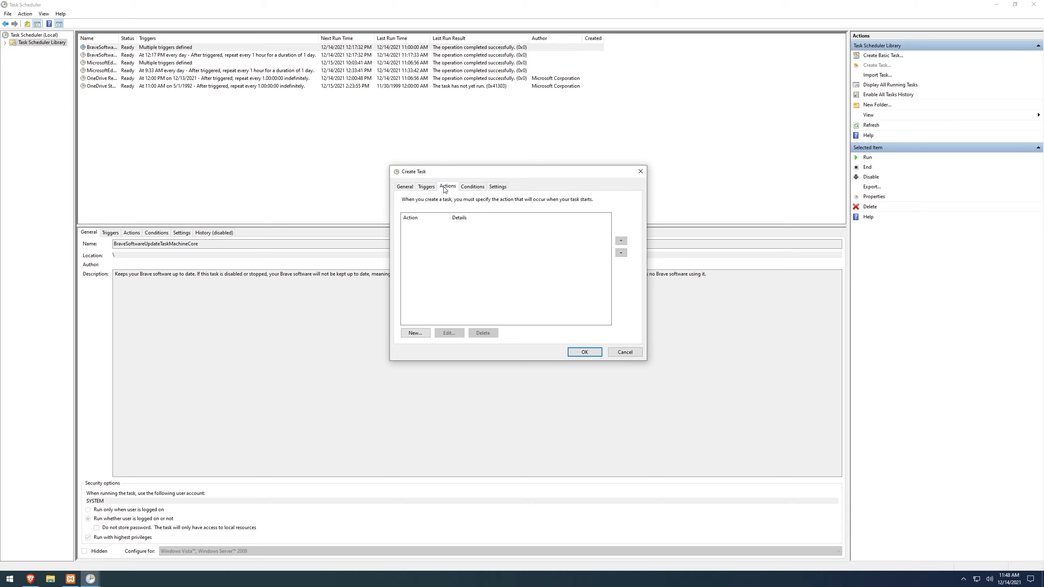
left_click(415, 333)
left_click(465, 201)
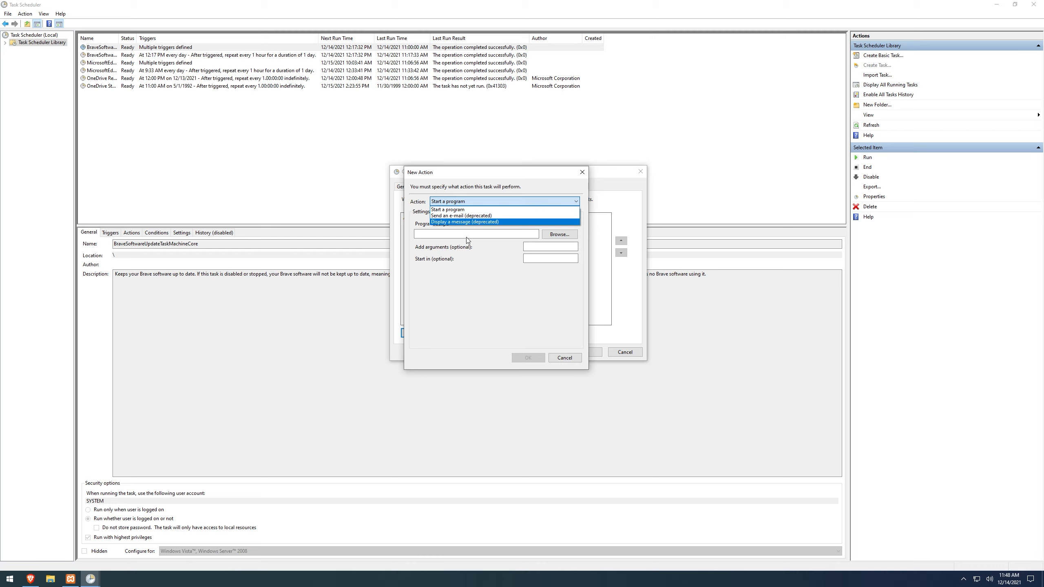
left_click(449, 209)
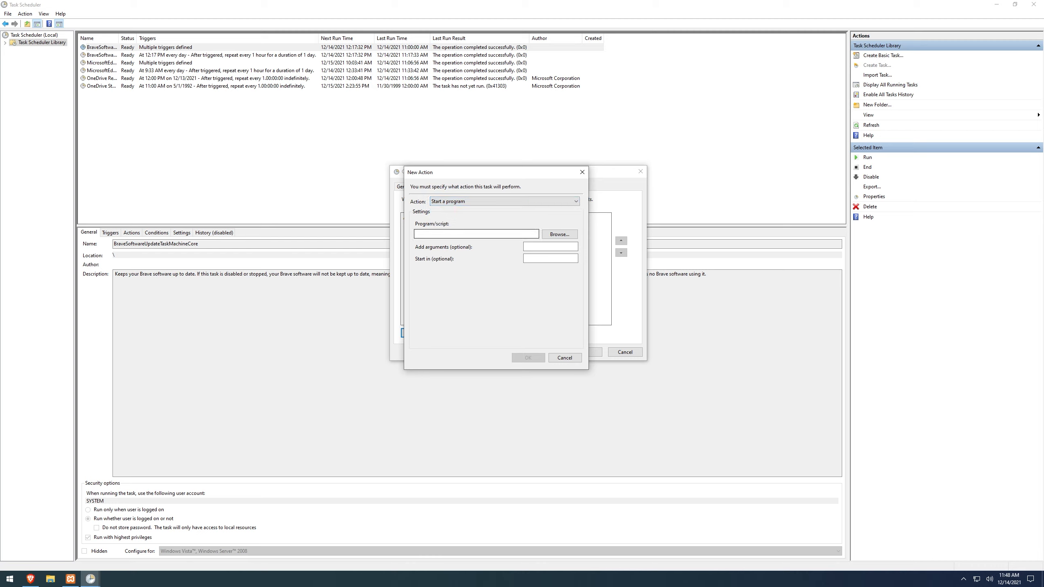
left_click(465, 234)
Step: Switch to File Explorer and locate php.exe in the C:\xampp\php folder
left_click(51, 580)
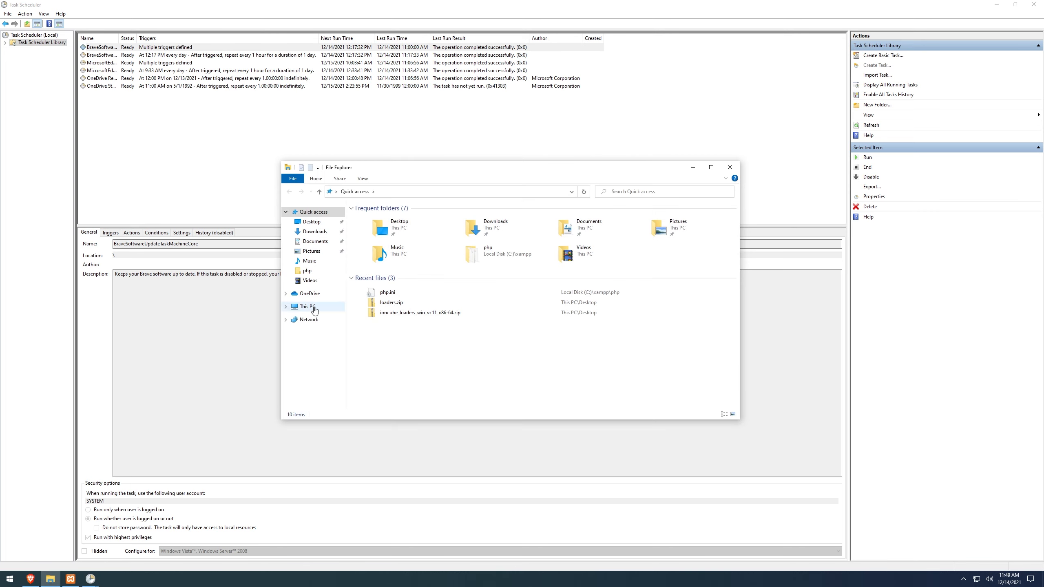
left_click(314, 310)
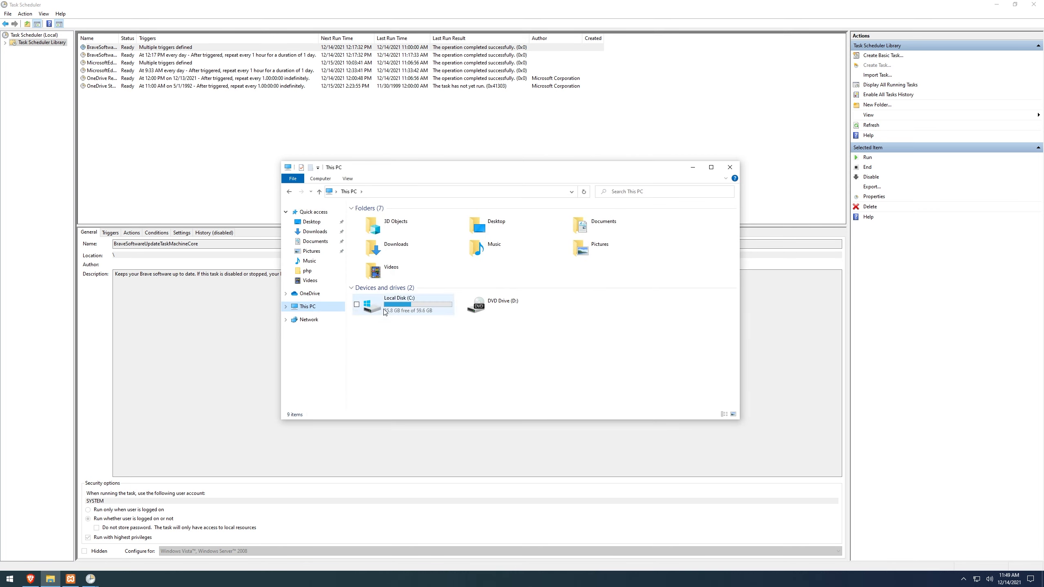
double_click(415, 307)
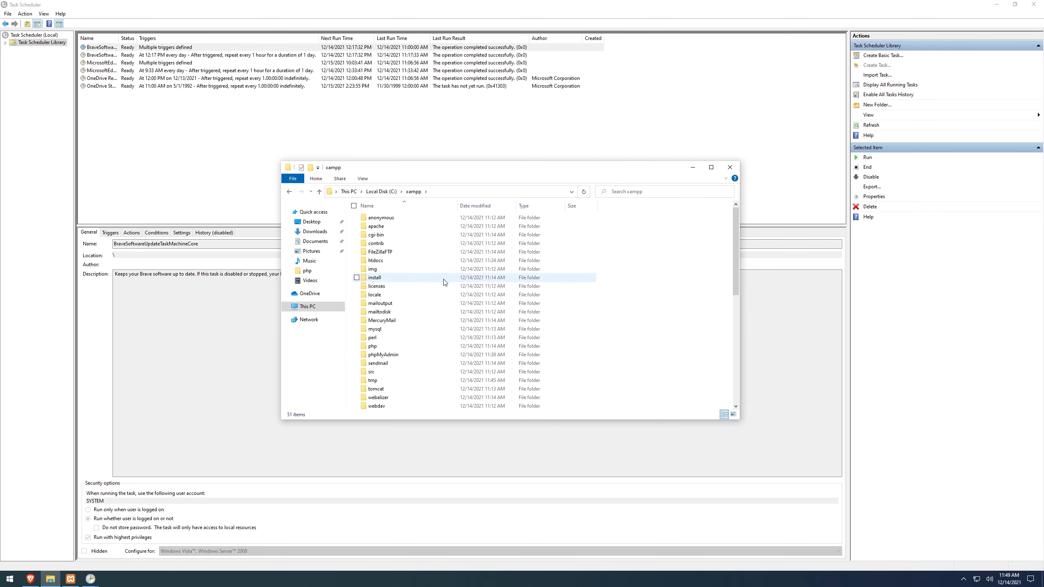
scroll(443, 283, "down", 5)
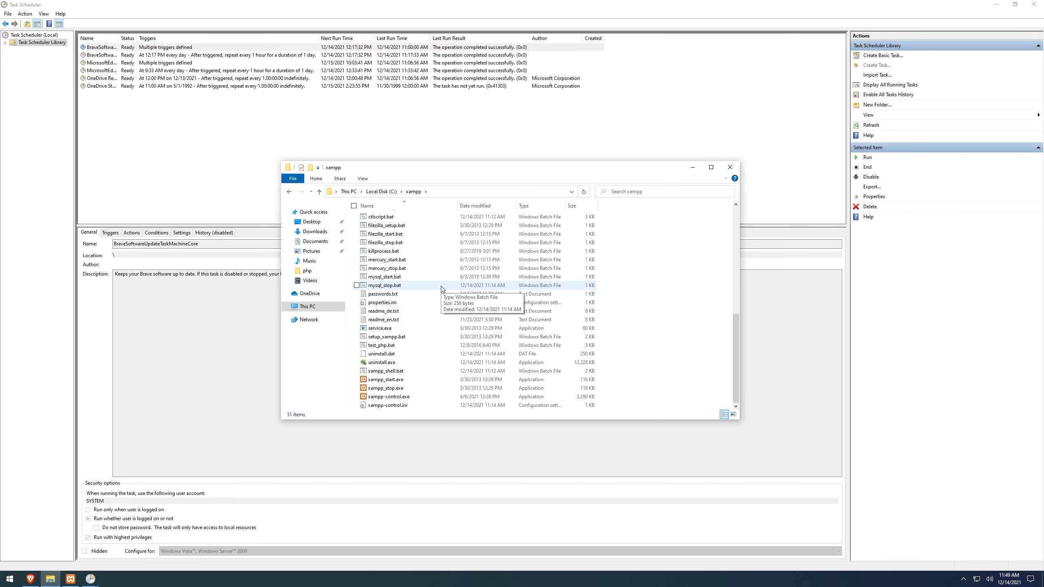
scroll(430, 310, "up", 5)
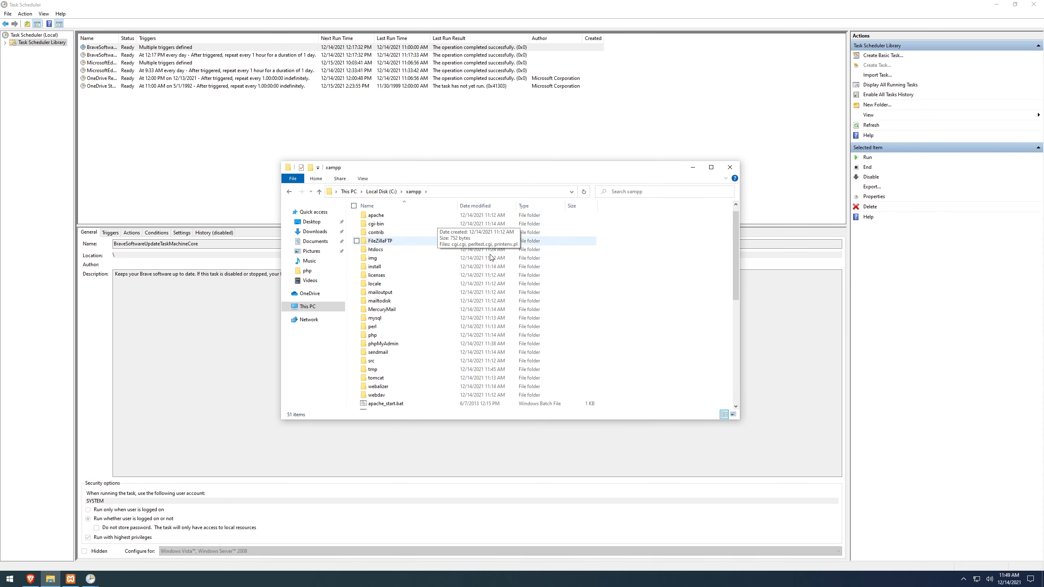
double_click(373, 336)
scroll(419, 311, "down", 11)
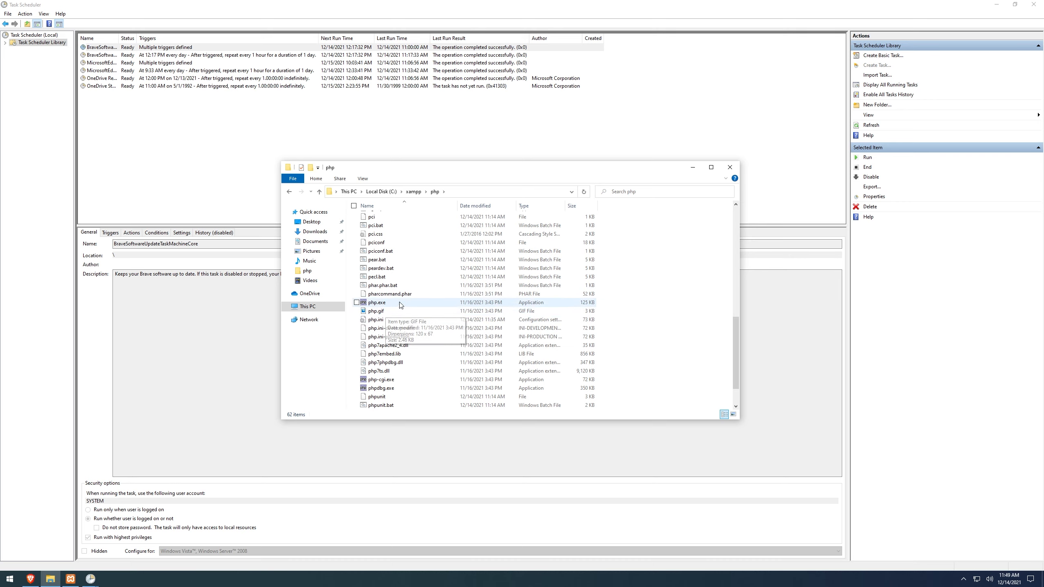
Step: Copy the folder path C:\xampp\php and enter it as the new action's program/script in Task Scheduler
left_click(479, 193)
key("ctrl+c")
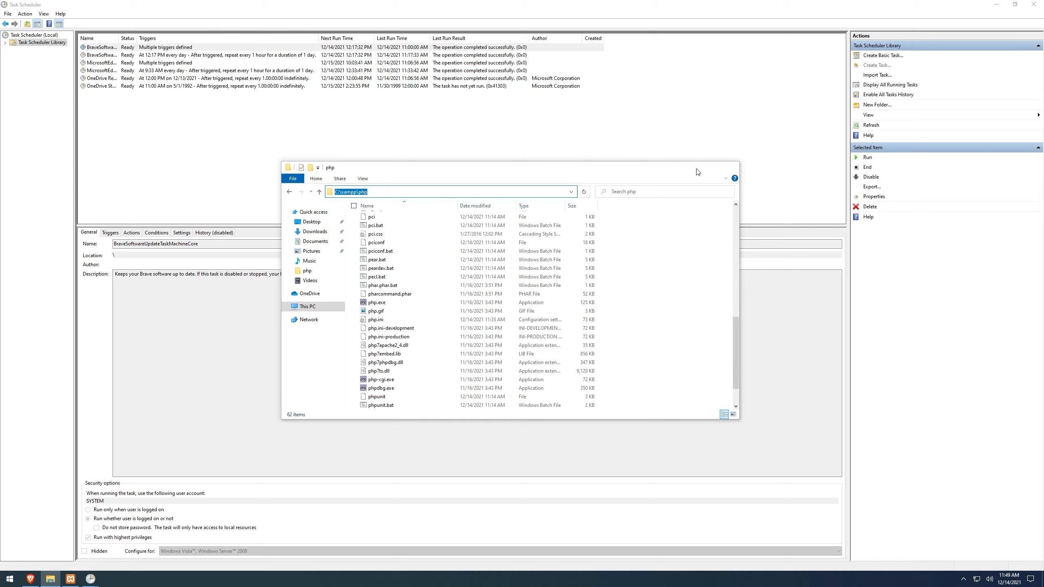
left_click(693, 167)
key("ctrl+v")
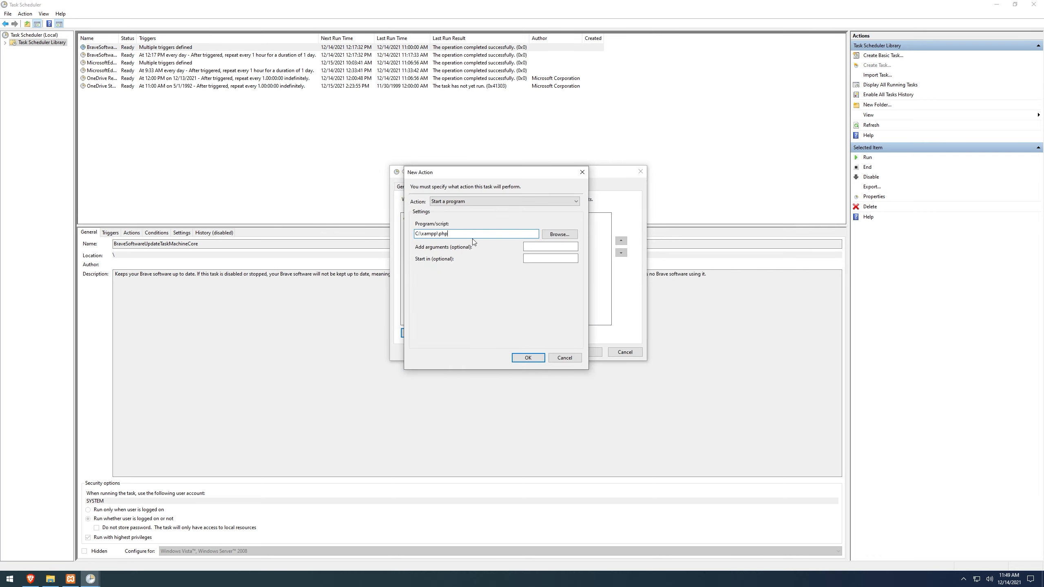
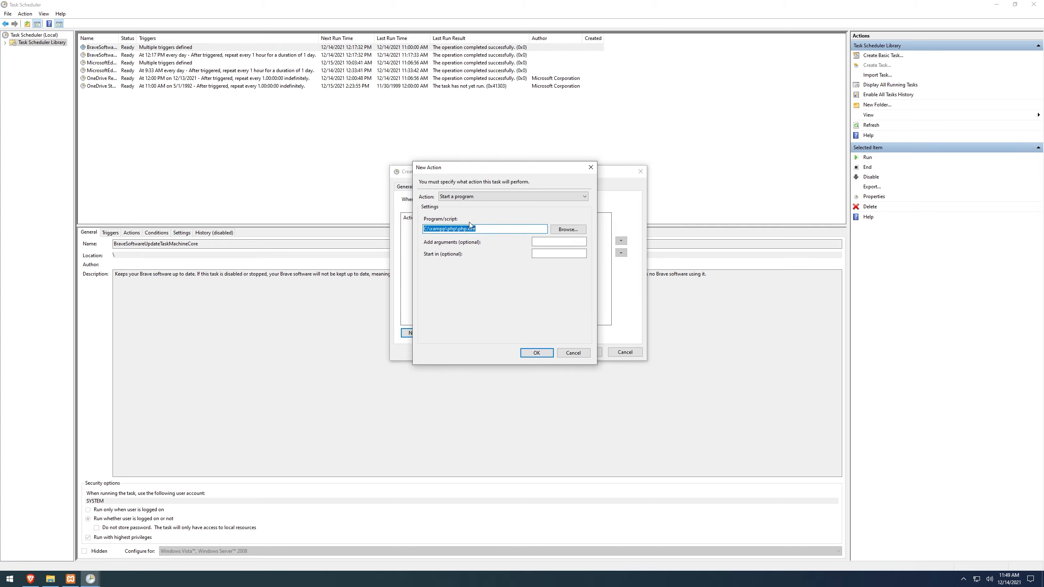
left_click(487, 229)
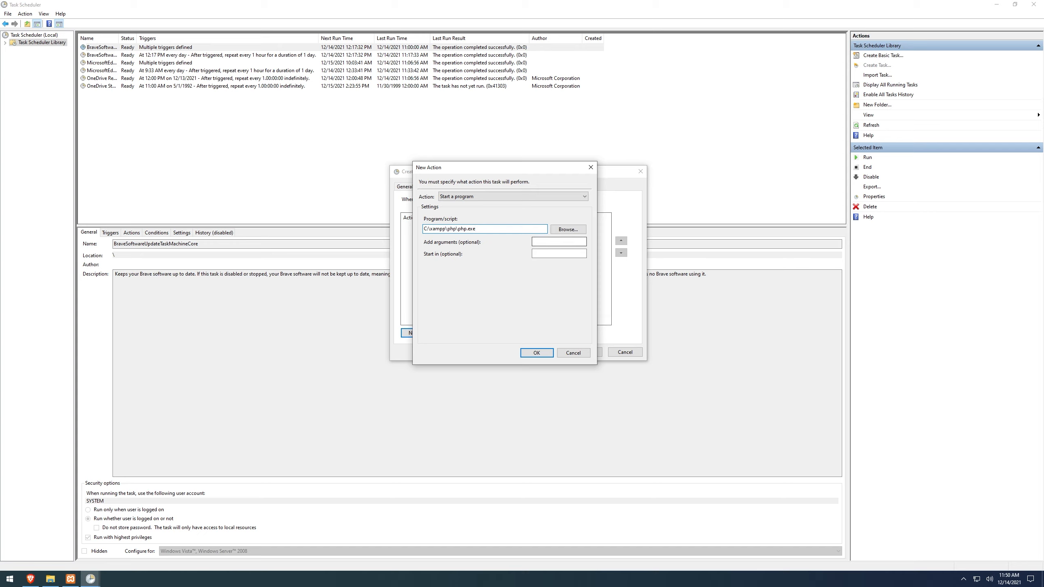
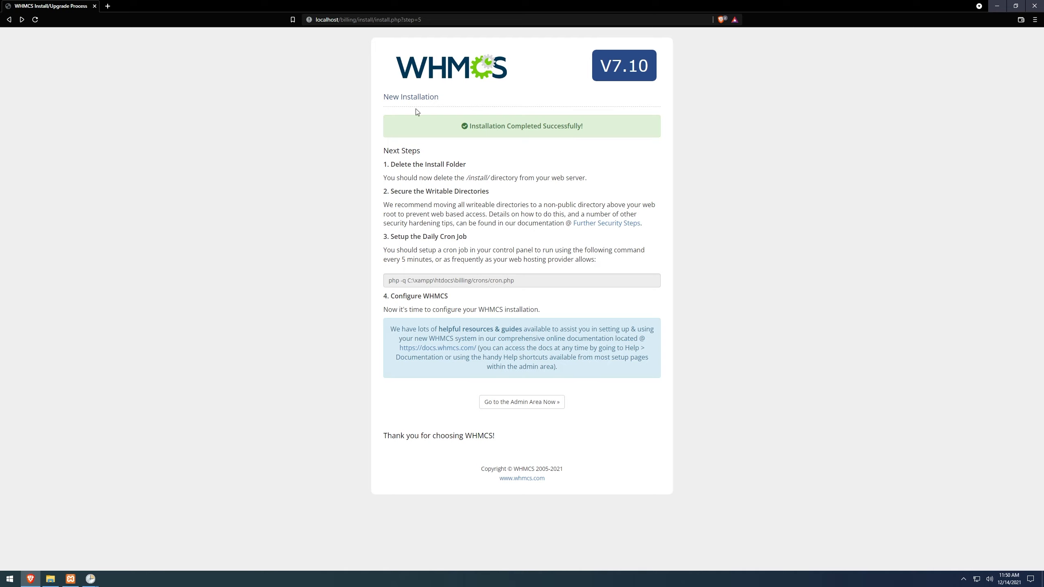
Step: Copy the cron script path C:\xampp\htdocs\billing/crons/cron.php, without the php -q prefix, from the daily cron job command
left_click_drag(514, 280, 407, 280)
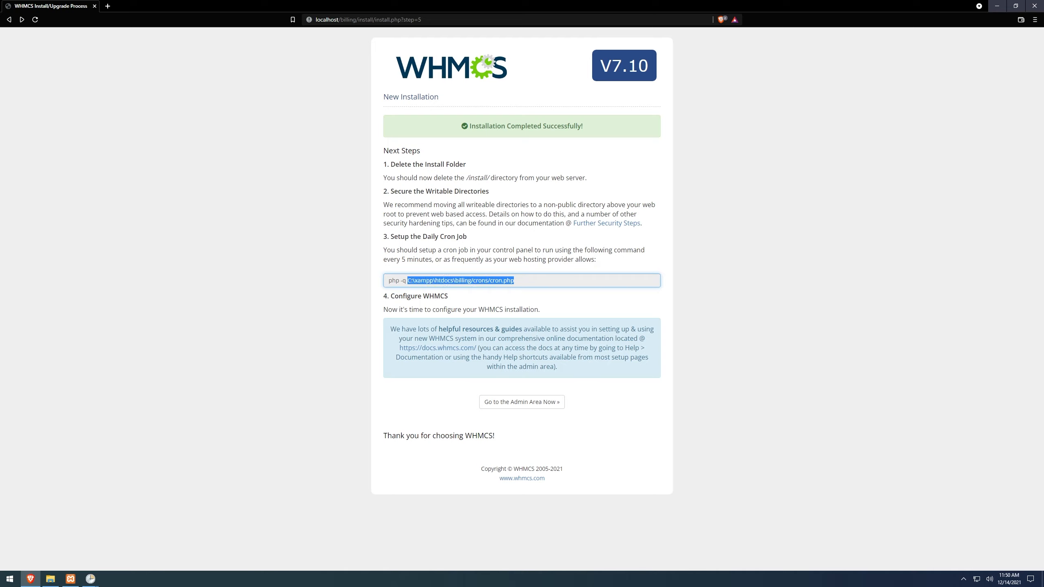
right_click(410, 283)
left_click(415, 286)
Step: Switch to Task Scheduler, add the copied cron.php path as the php.exe action's argument, and save the action
mouse_move(91, 578)
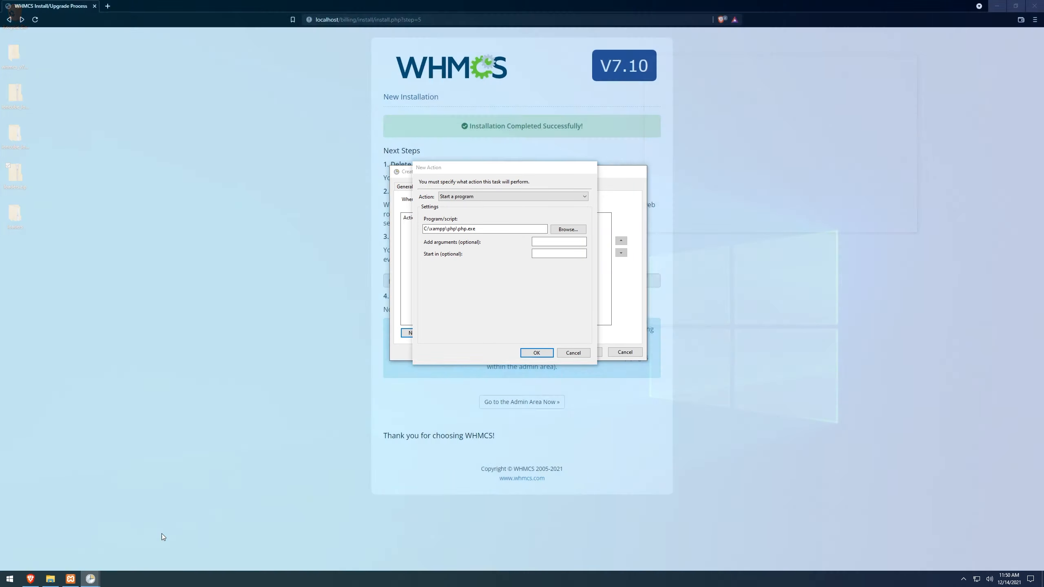
left_click(161, 534)
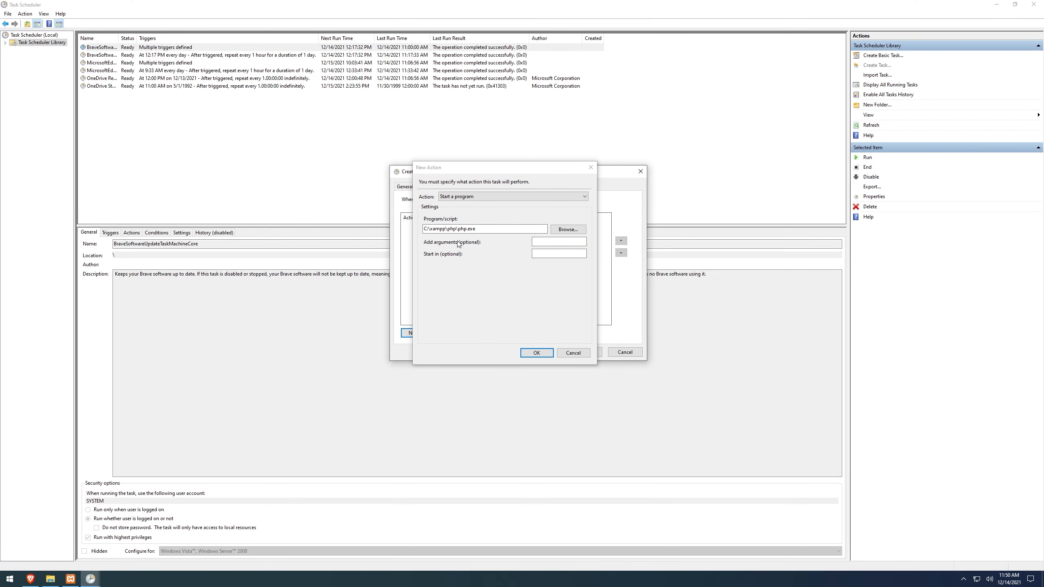
key("ctrl+v")
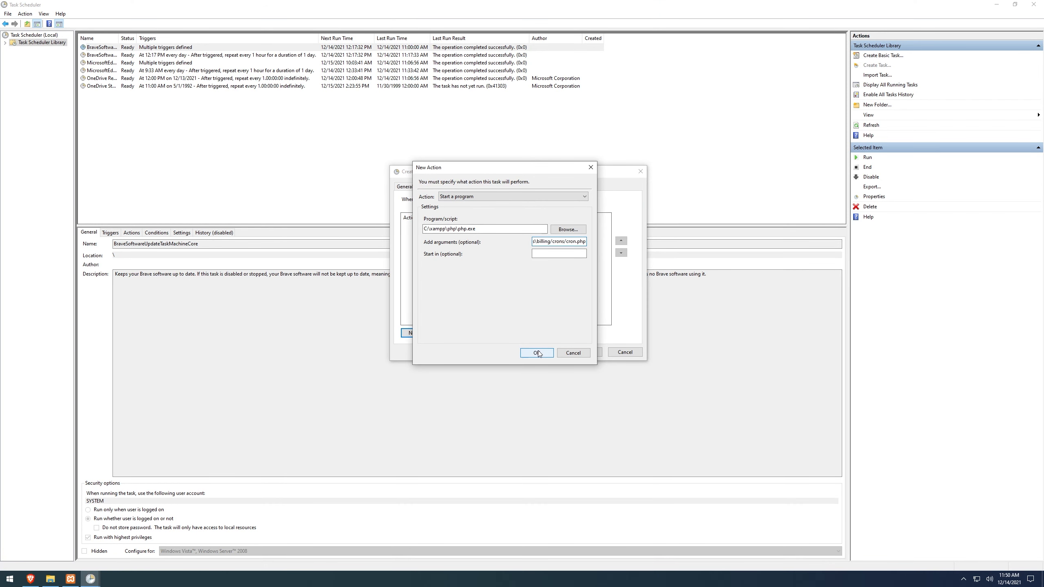
left_click(536, 353)
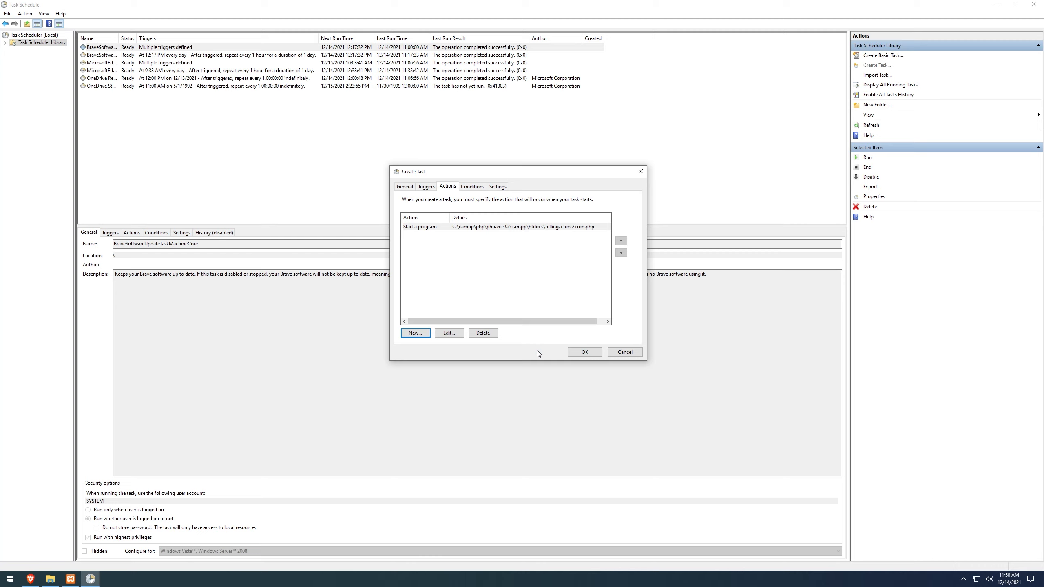
left_click(584, 352)
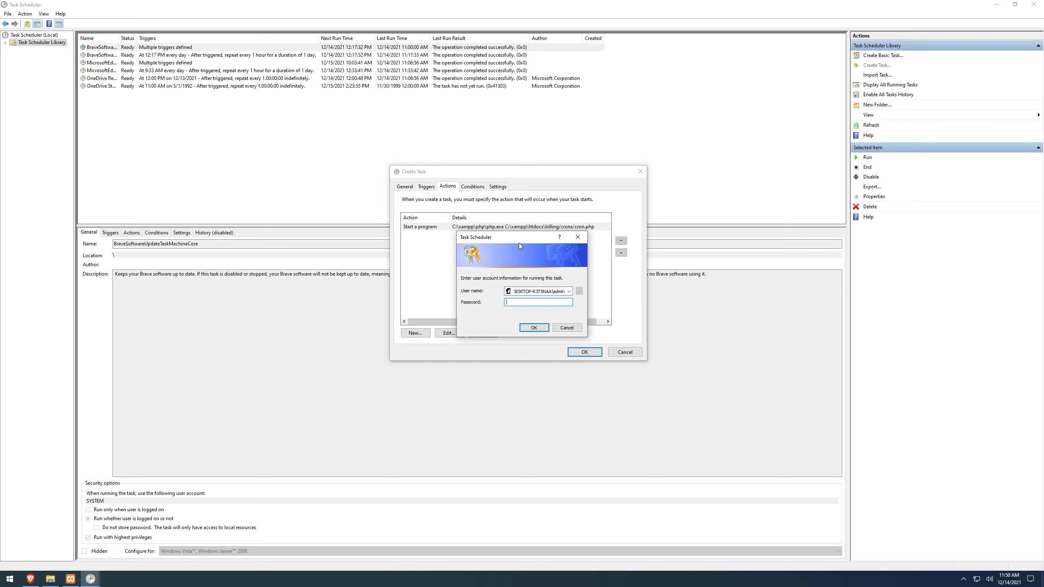
mouse_move(519, 240)
left_mouse_down()
mouse_move(485, 226)
mouse_move(502, 237)
left_mouse_up()
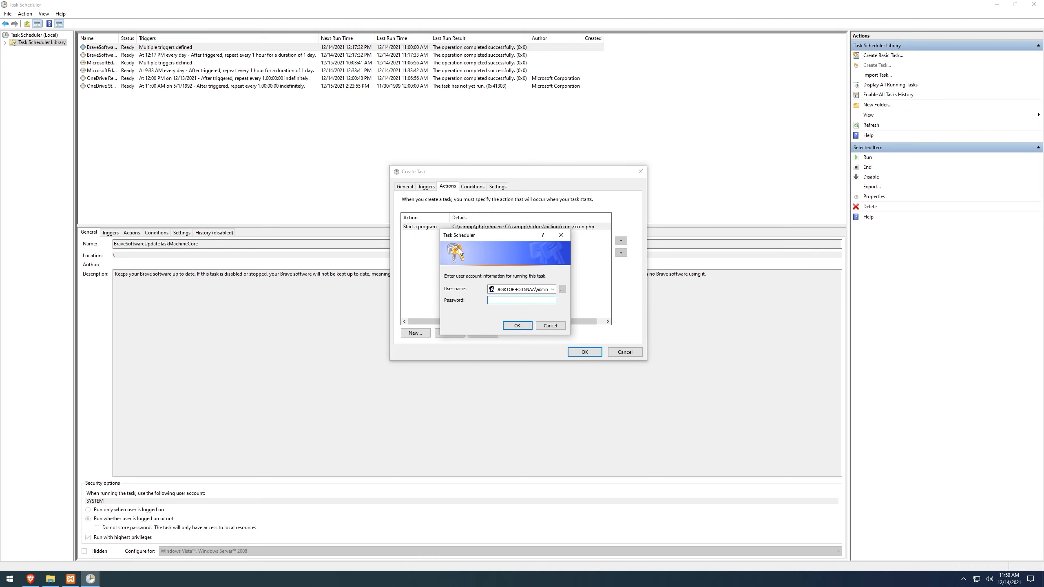
left_click(549, 326)
Step: Return to the general settings of the whmcs task
left_click(428, 187)
left_click(405, 187)
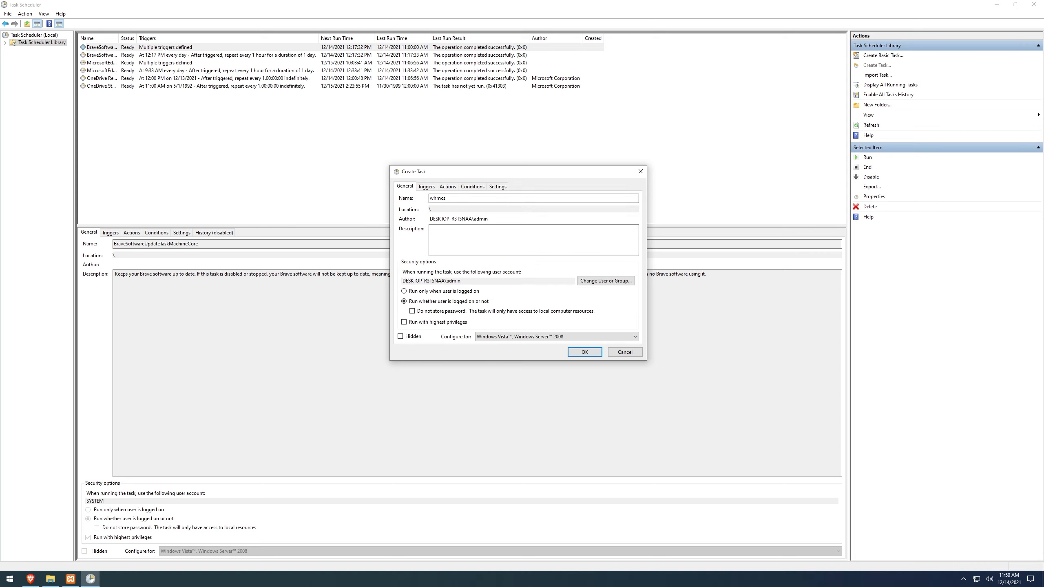
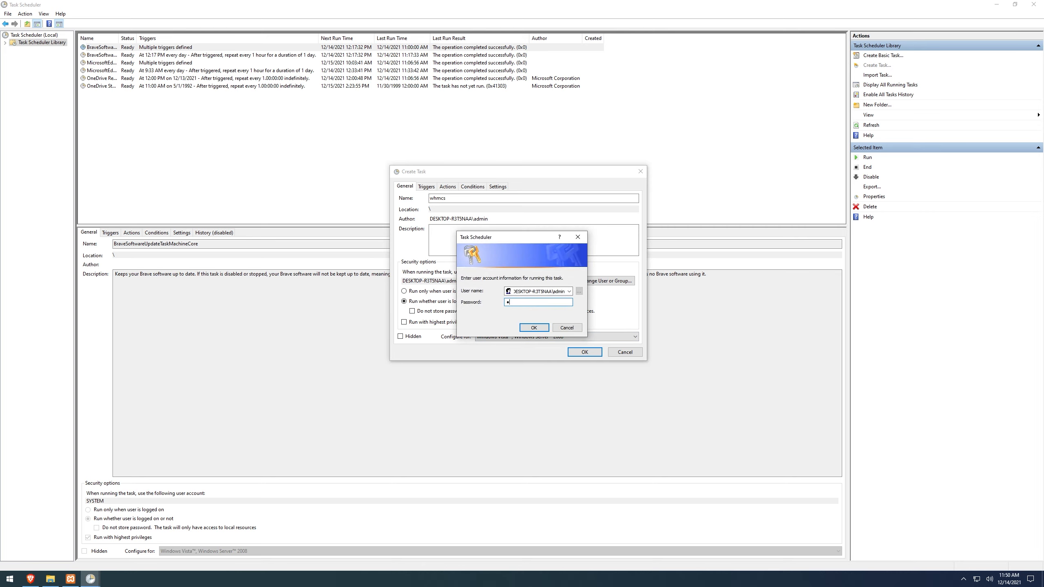
Step: Submit the account password for running the whmcs task to save it in the Task Scheduler Library
key("Return")
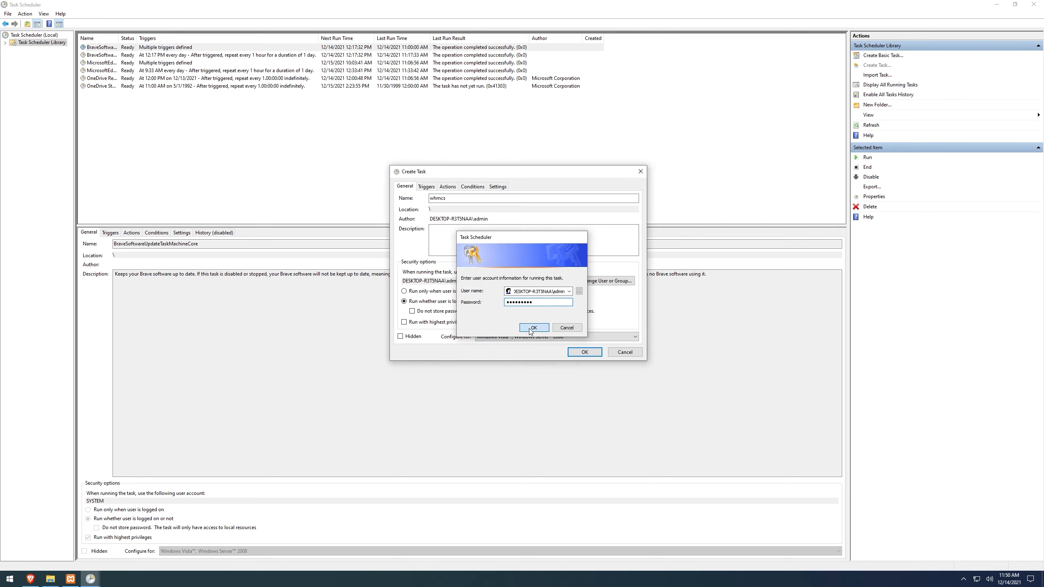
left_click(137, 138)
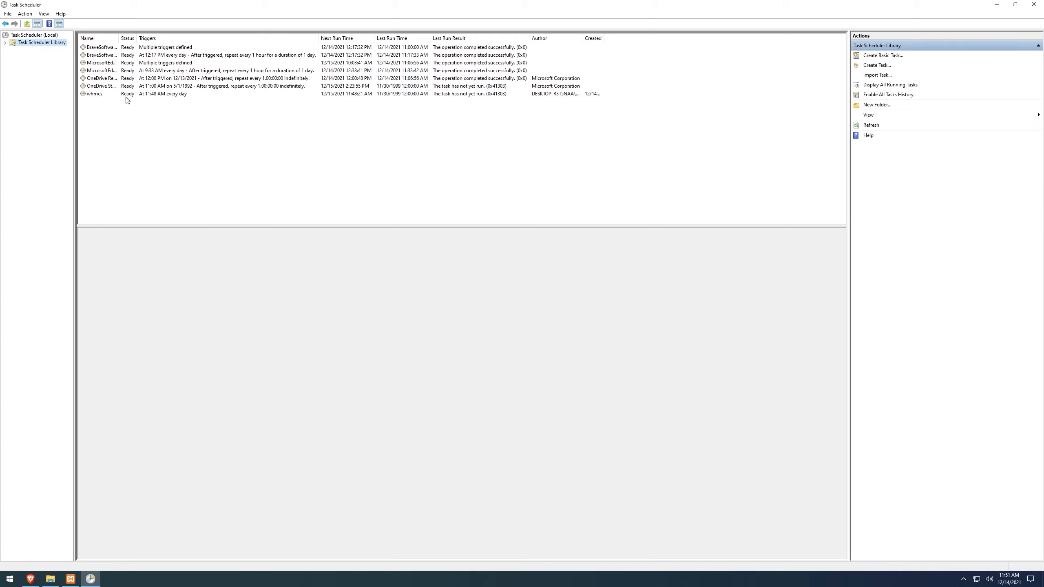
Step: Run the whmcs task manually from the task list, and clear the selection
left_click(178, 96)
right_click(177, 95)
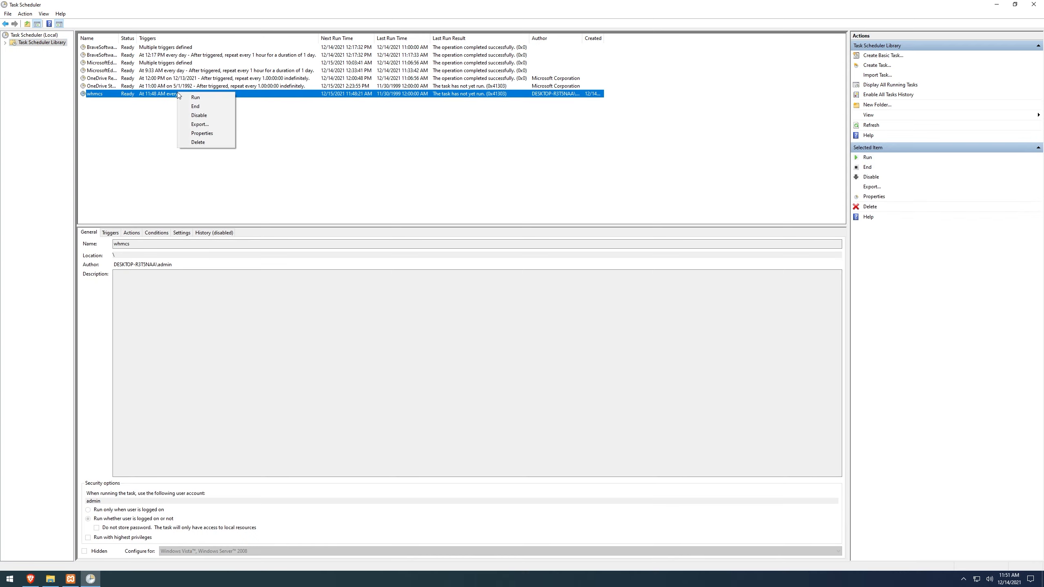
left_click(187, 98)
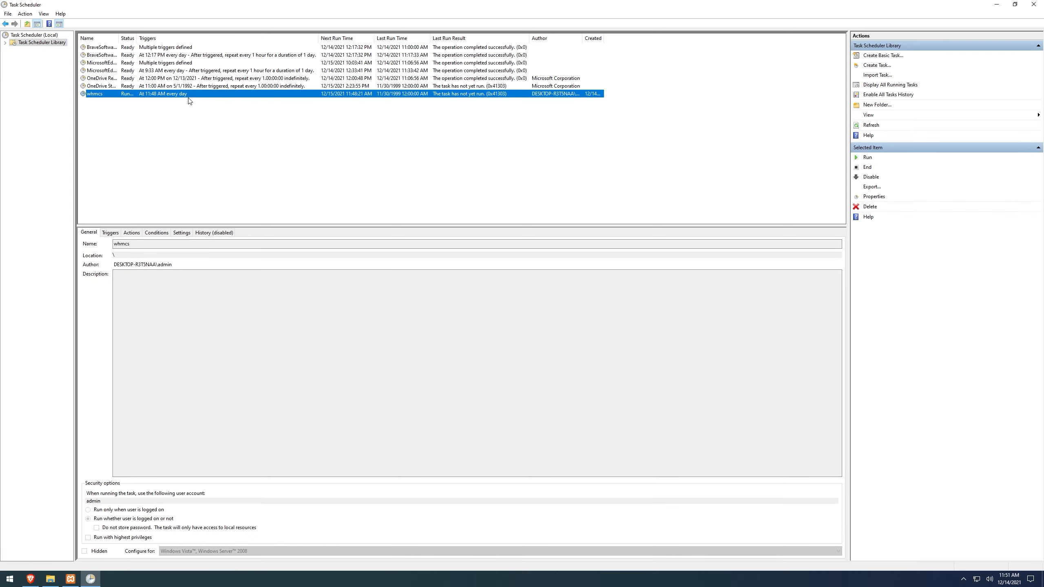
left_click(236, 193)
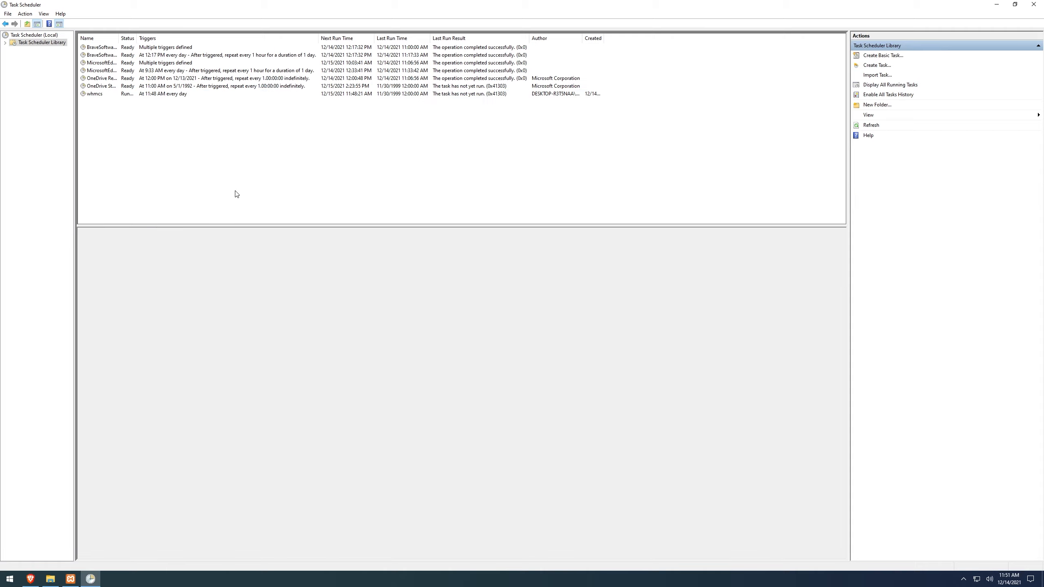